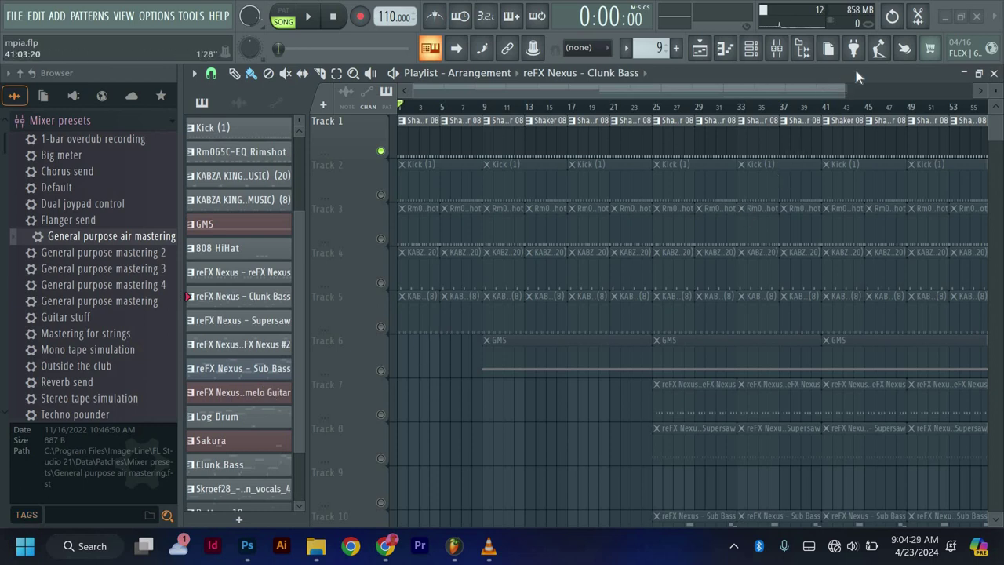
Step: Play the Shaker 08 pattern on Track 1 by itself from the start of the arrangement
drag(898, 92, 480, 99)
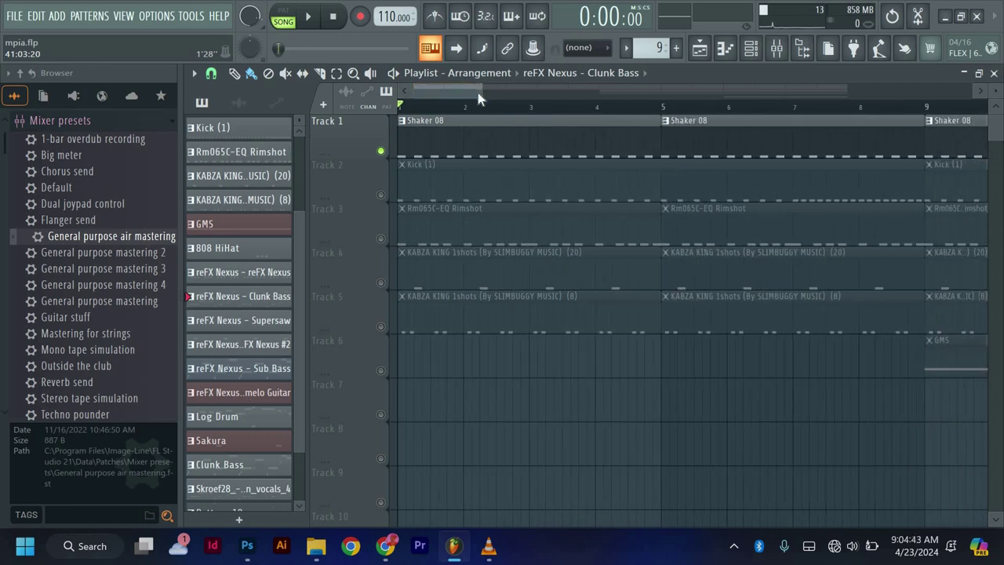
key(space)
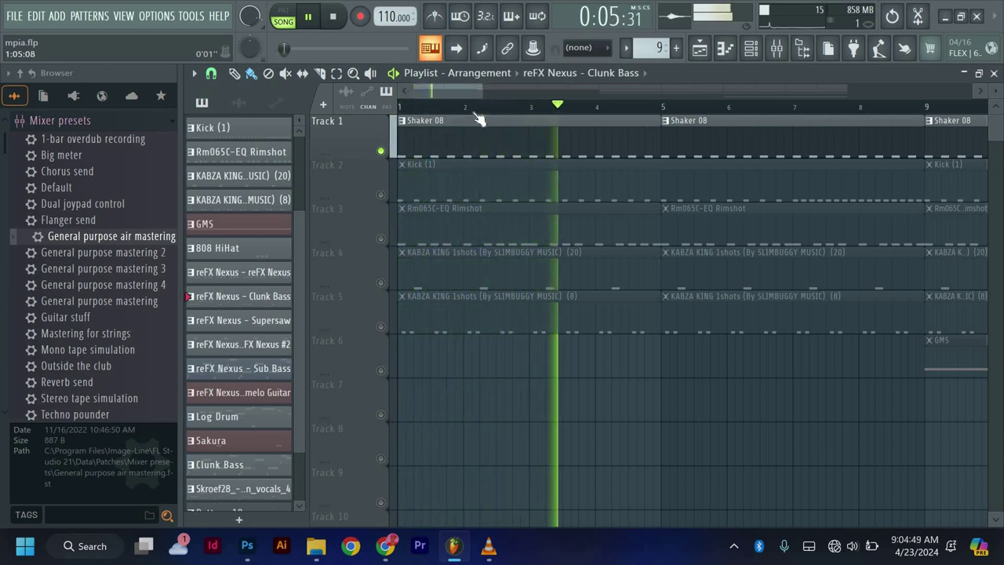
key(space)
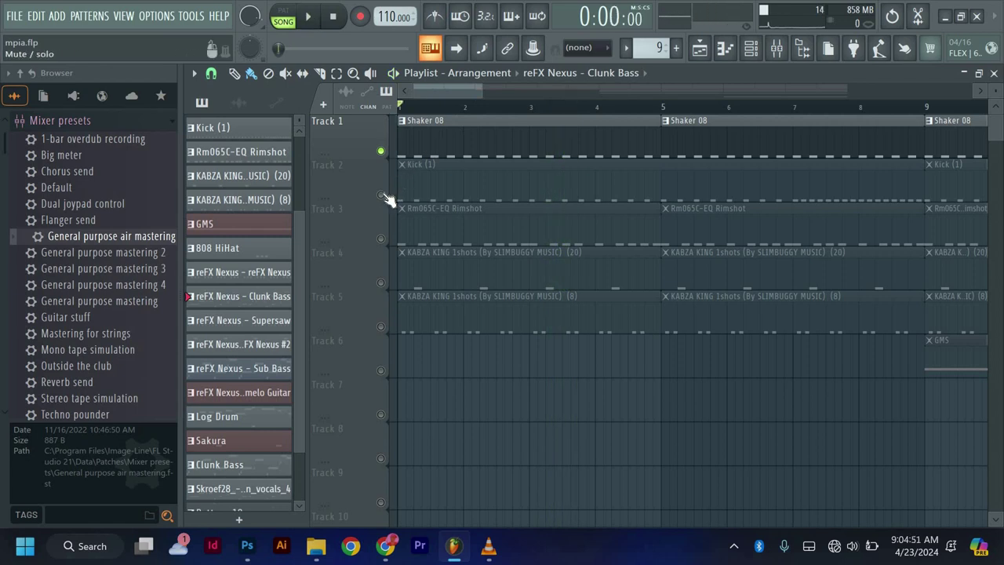
Step: Unmute the Kick (1) track and the Rm065C-EQ Rimshot track one at a time, playing the arrangement after each
click(381, 196)
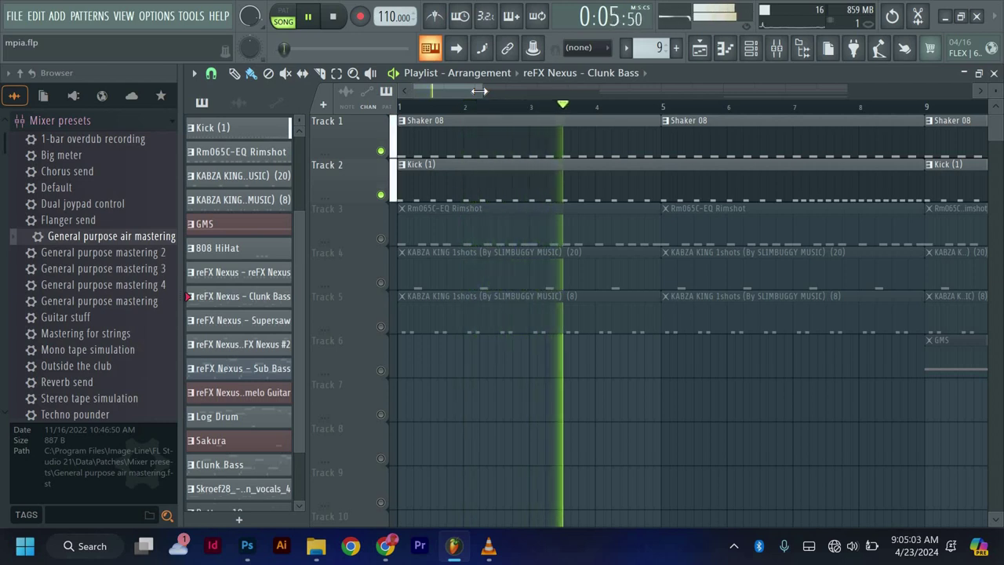
key(space)
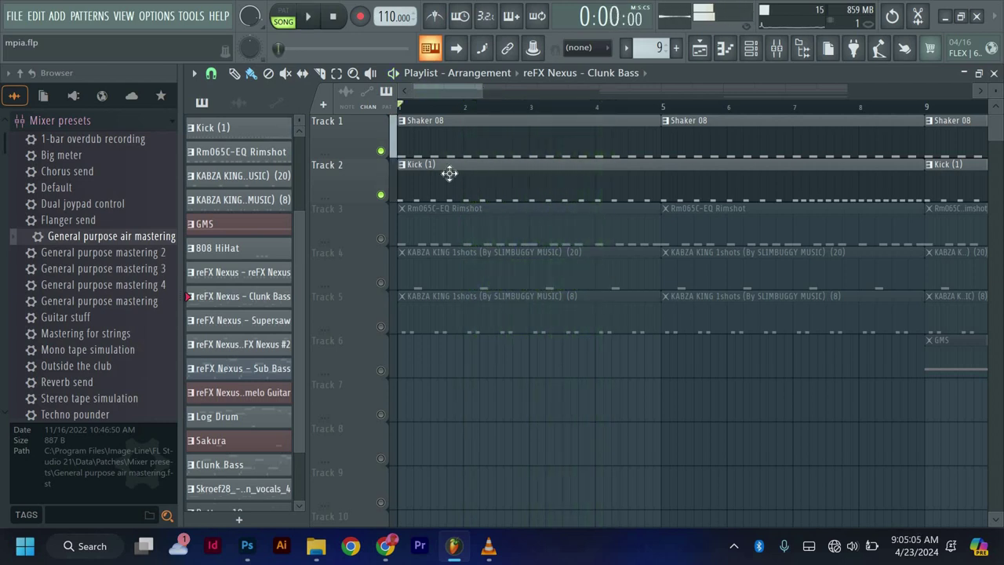
click(381, 239)
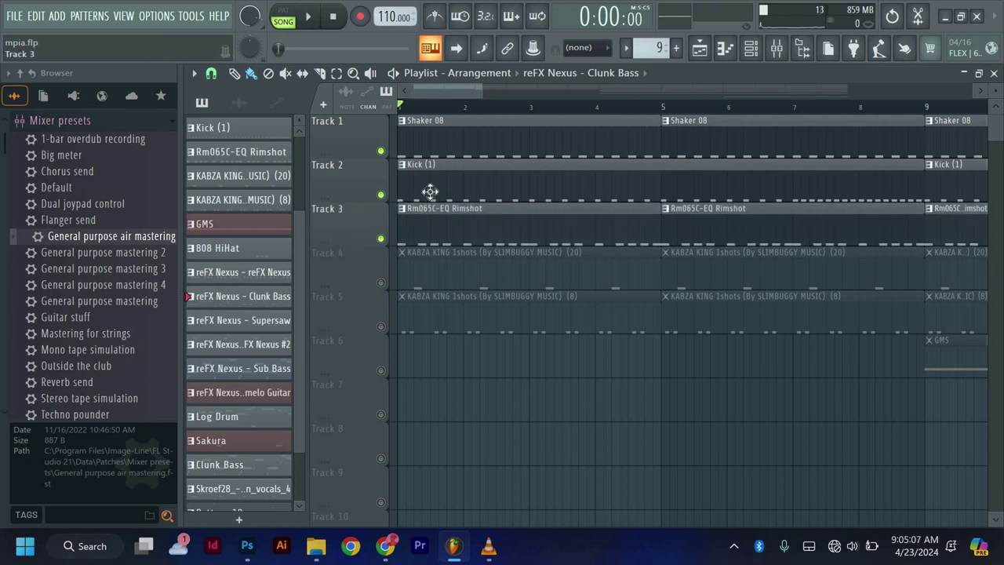
key(space)
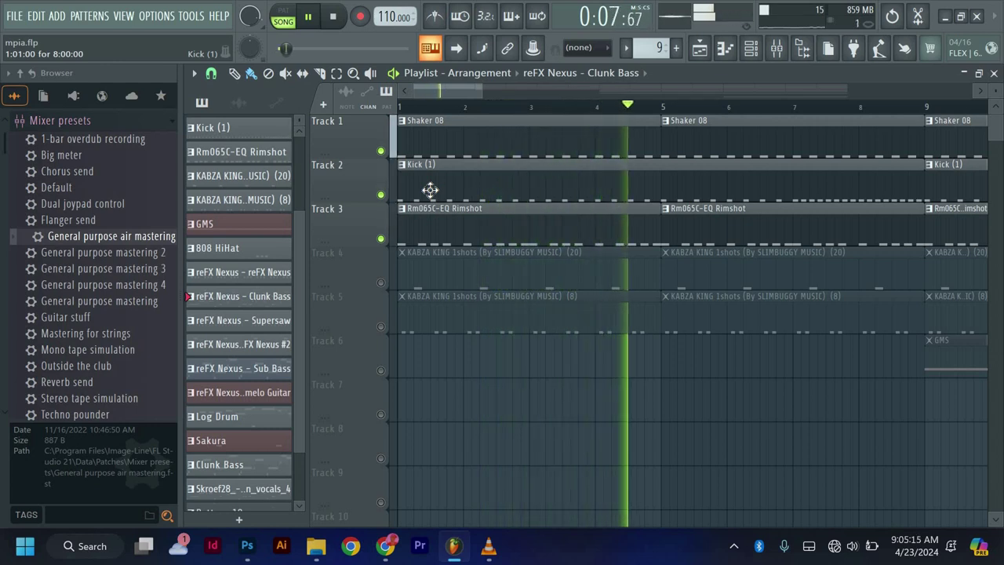
key(space)
Step: Unmute the two KABZA KING one-shot tracks, Track 4 and Track 5, one at a time, playing the beat after each
click(381, 283)
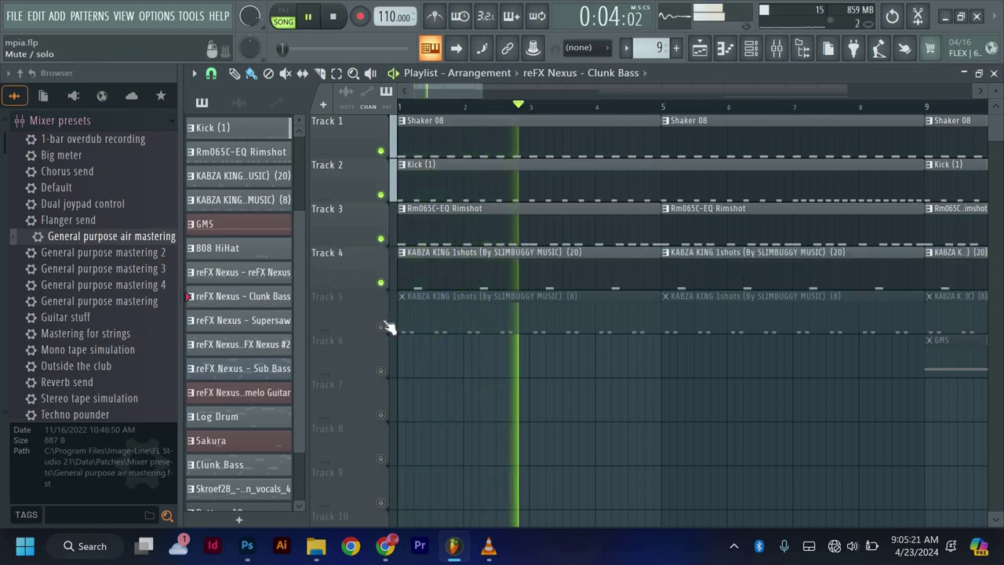
drag(480, 94, 541, 96)
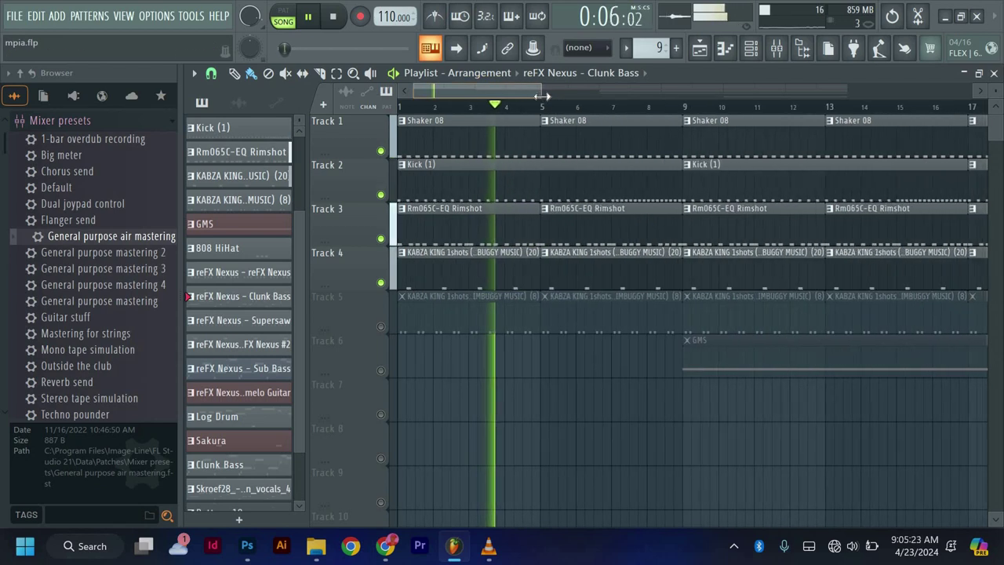
click(382, 327)
key(space)
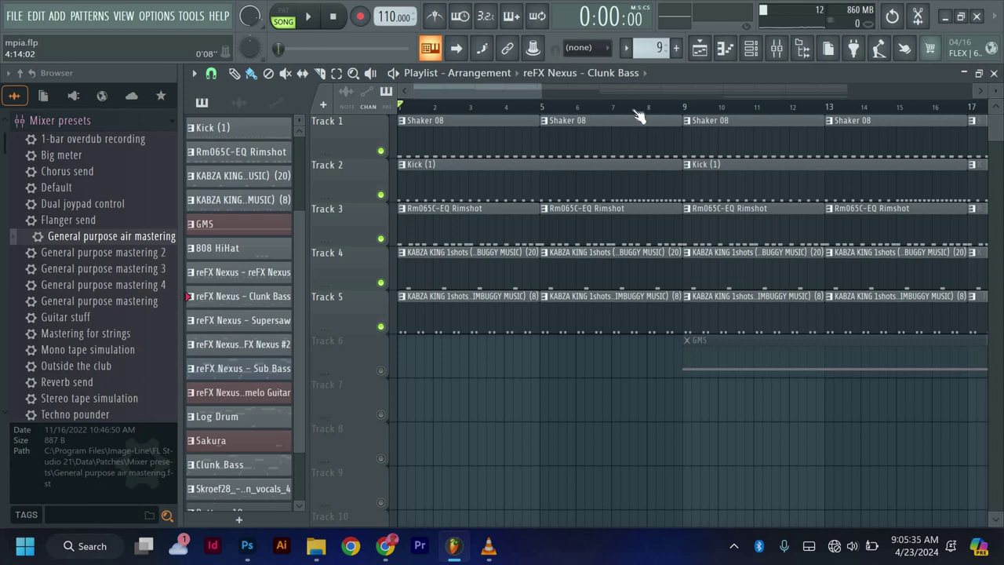
key(space)
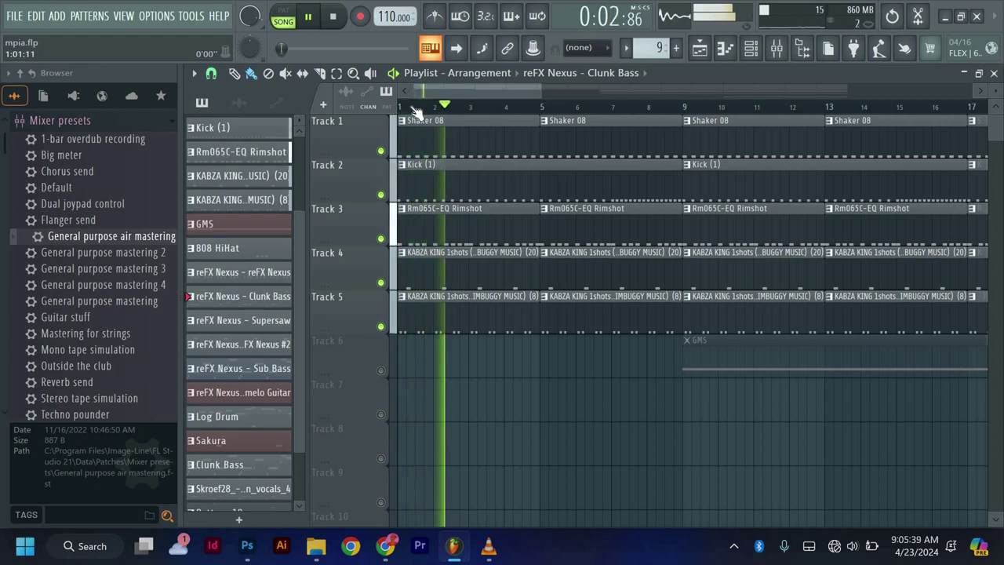
key(space)
Step: Solo Track 5 and play its KABZA KING (8) one-shot pattern alone
ctrl+click(381, 326)
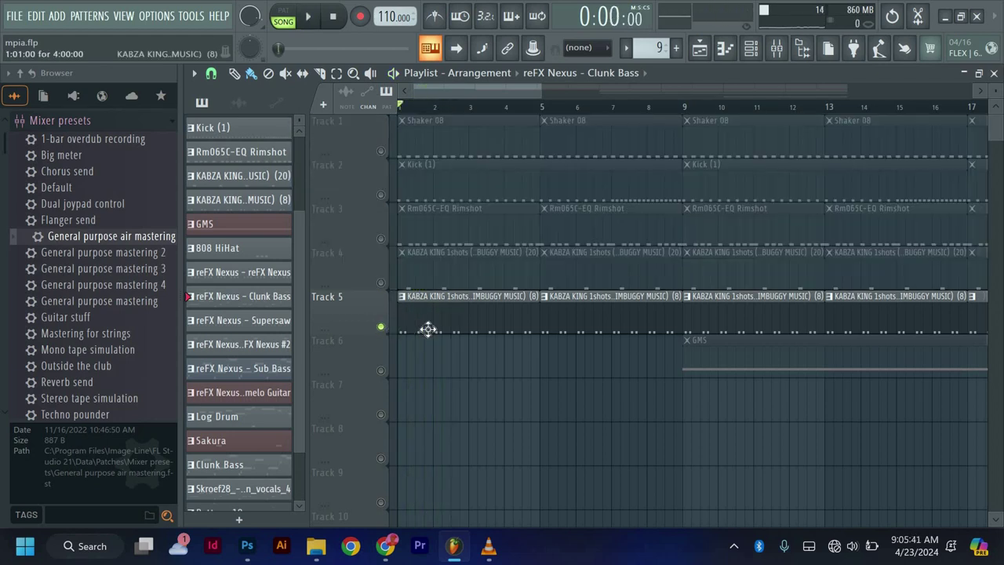
key(space)
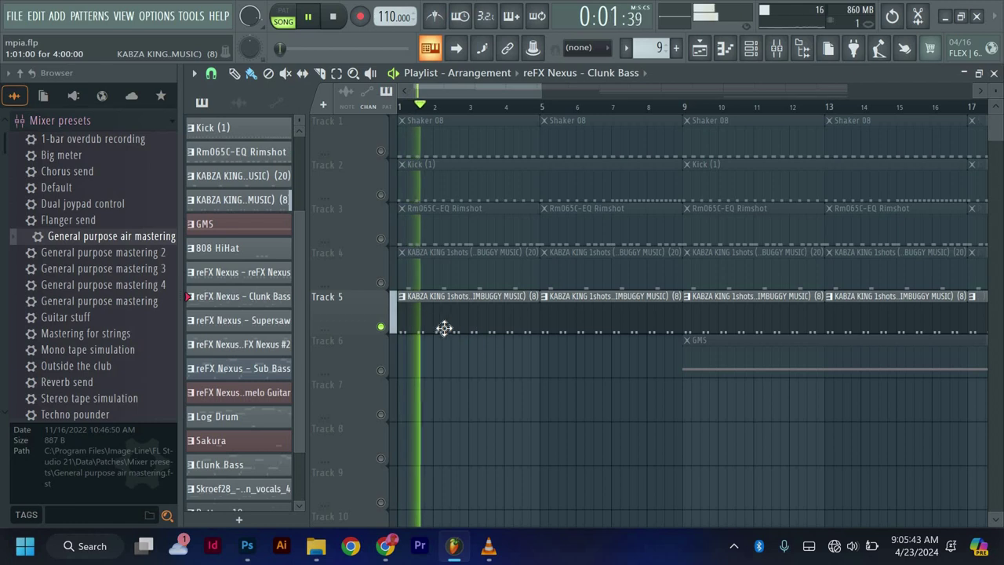
key(space)
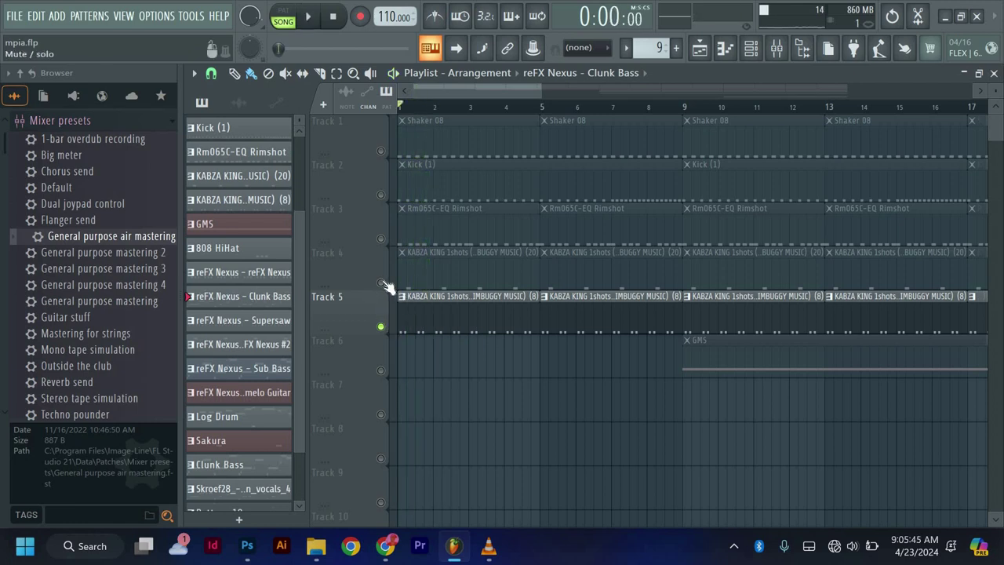
Step: Solo Track 4, restore all playlist tracks to unmuted, and play the arrangement from the start
ctrl+click(381, 282)
key(space)
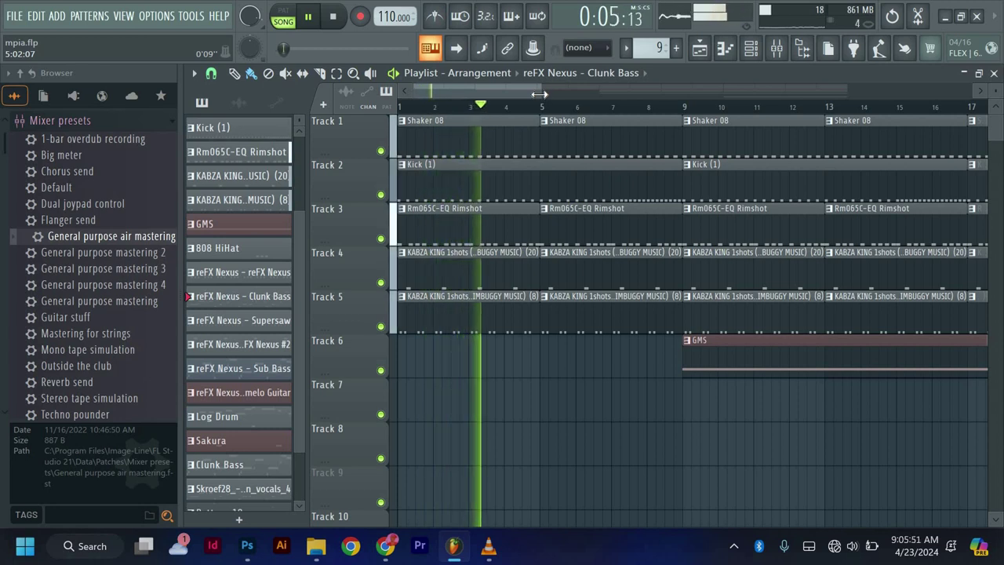
key(space)
Step: Examine the GMS pattern that starts at bar 9, checking its note in the piano roll and its channel in the channel rack
drag(539, 93, 646, 89)
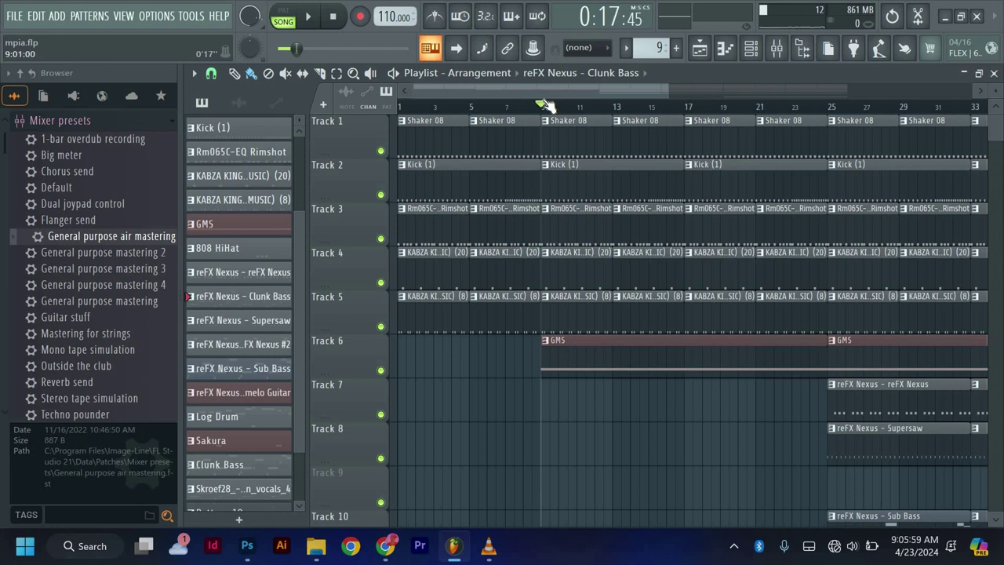
double_click(580, 356)
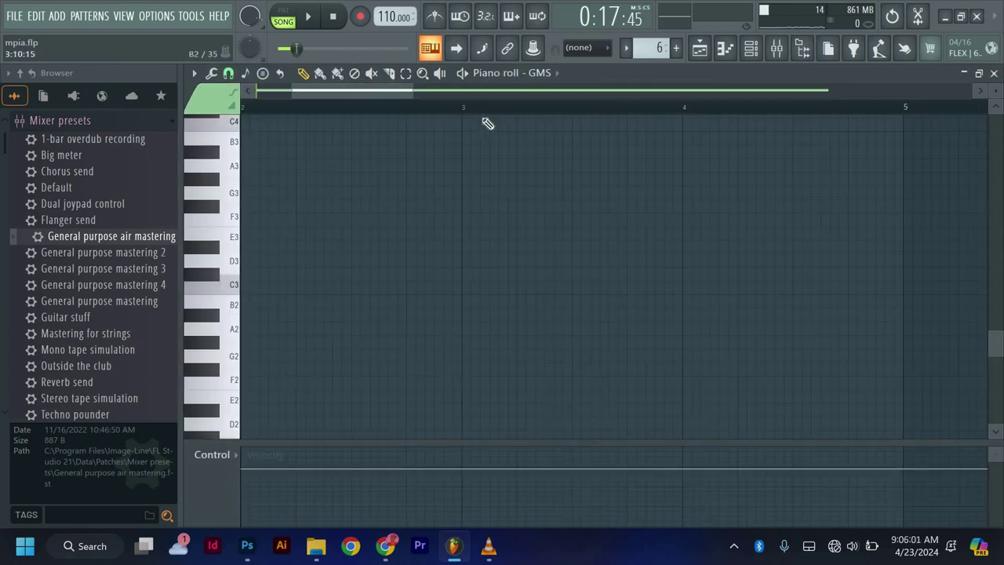
scroll(471, 157, up, 4)
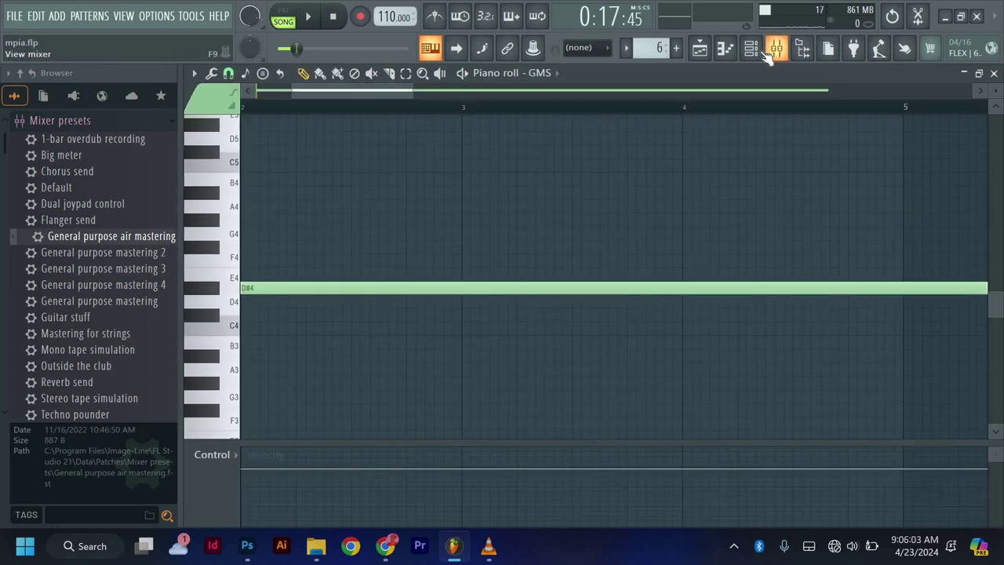
key(F6)
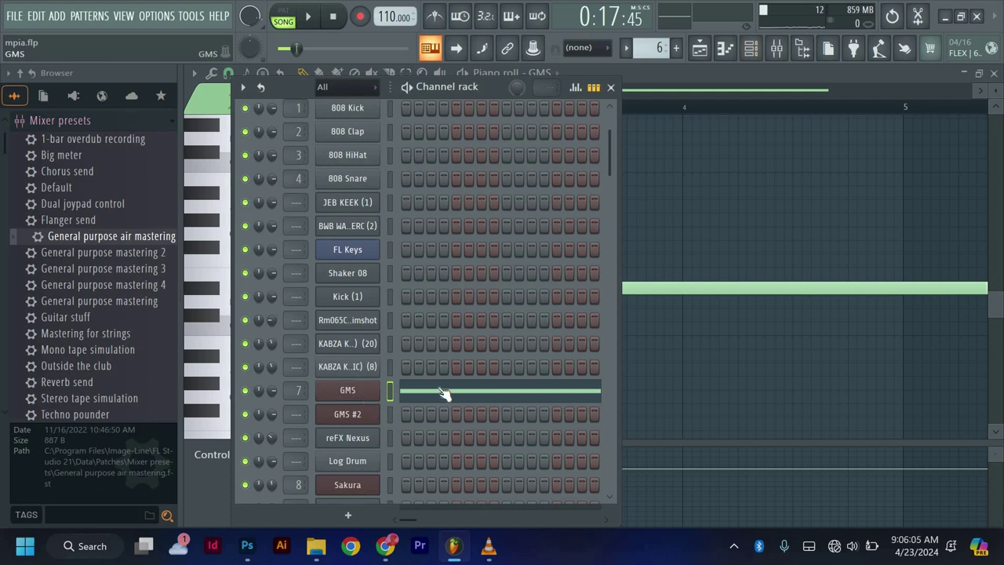
click(611, 87)
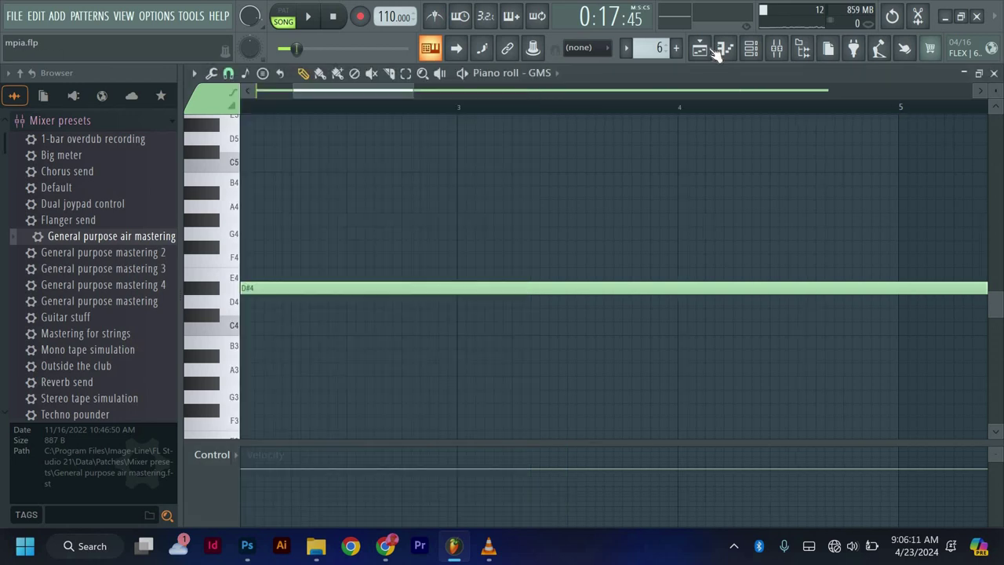
Step: Return to the playlist and play the arrangement from bar 9, where the GMS pattern joins on Track 6
click(699, 48)
key(space)
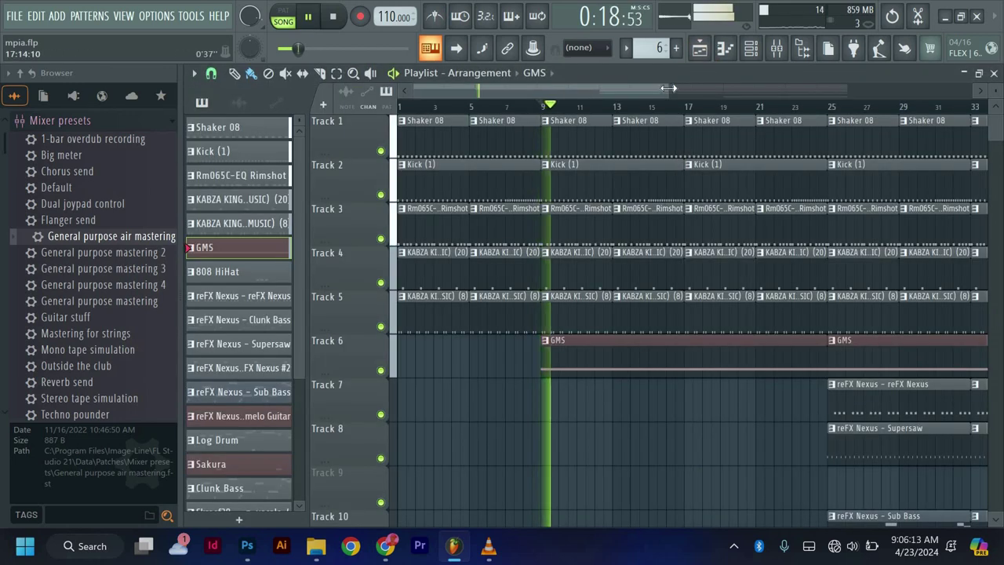
drag(680, 100, 747, 106)
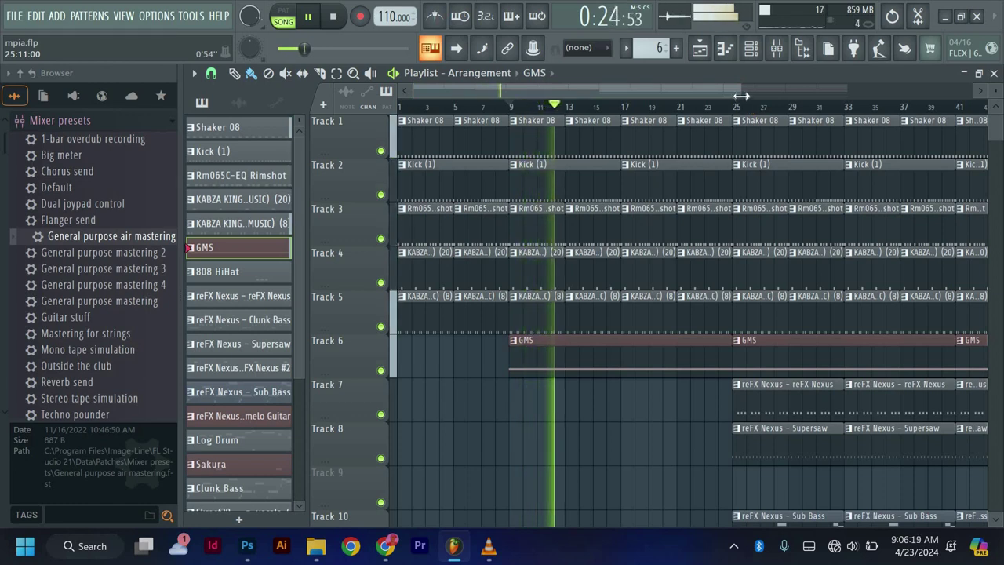
key(space)
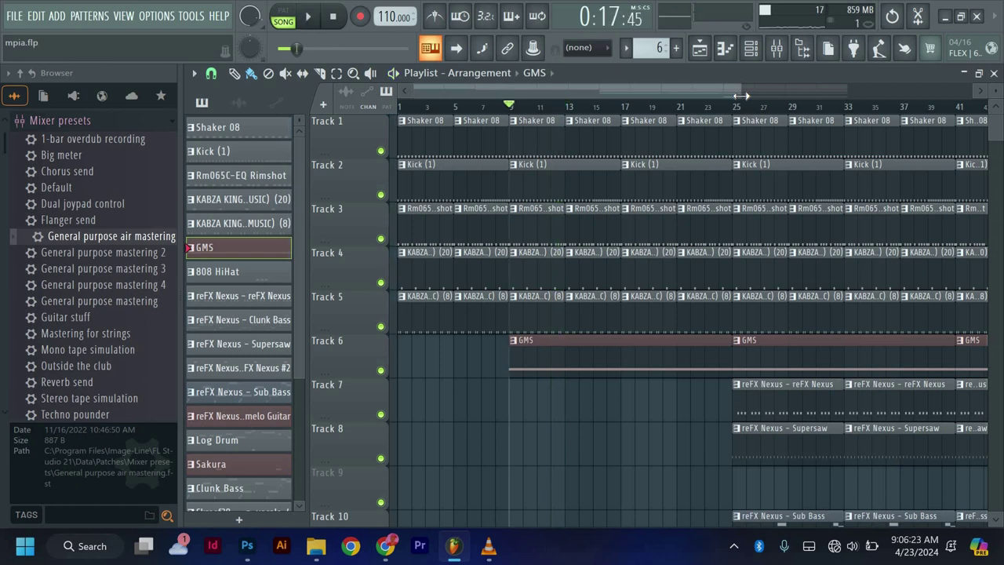
key(space)
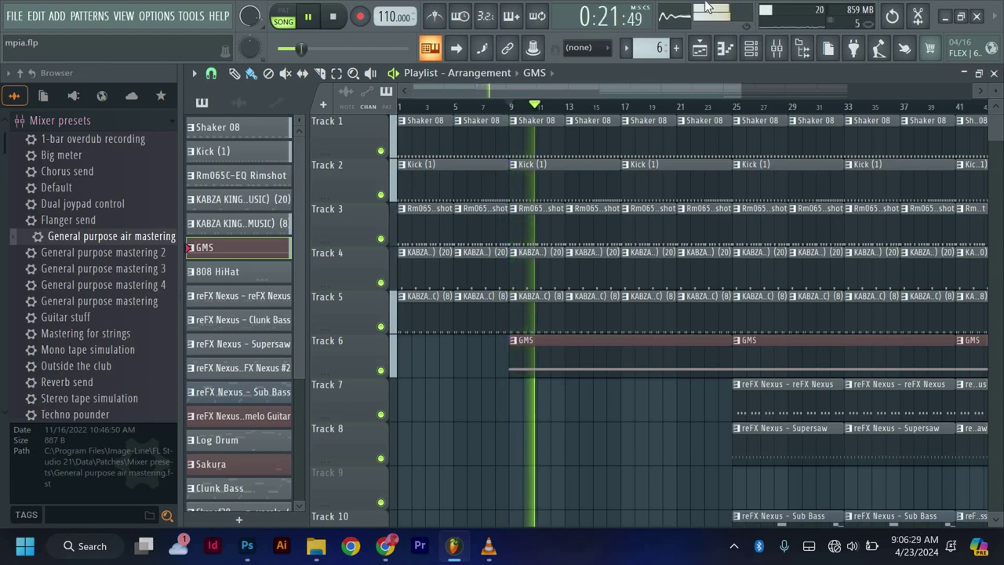
drag(639, 93, 717, 94)
key(space)
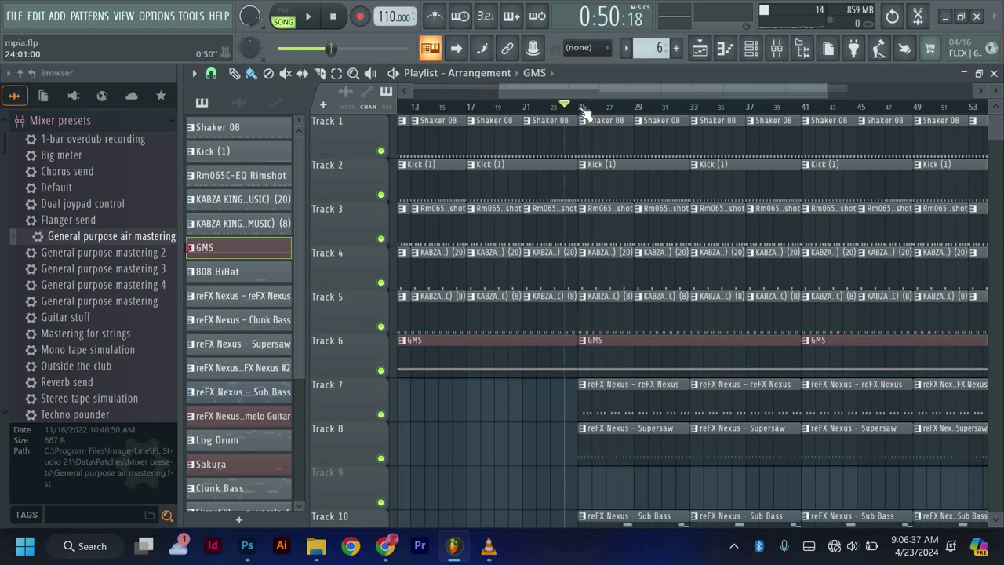
Step: Play the arrangement from bar 25, where the reFX Nexus, Supersaw and Sub Bass patterns enter
key(space)
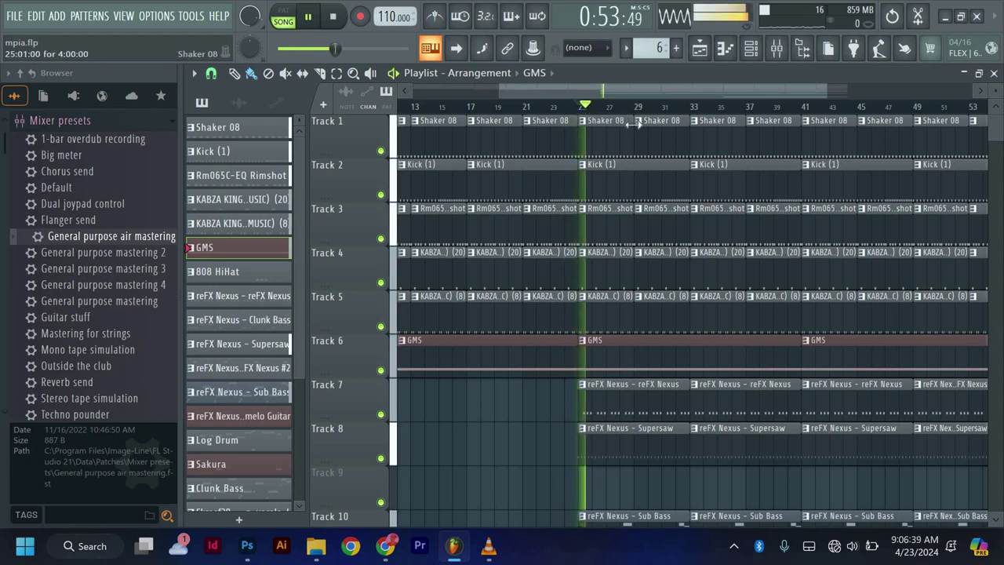
scroll(643, 161, down, 1)
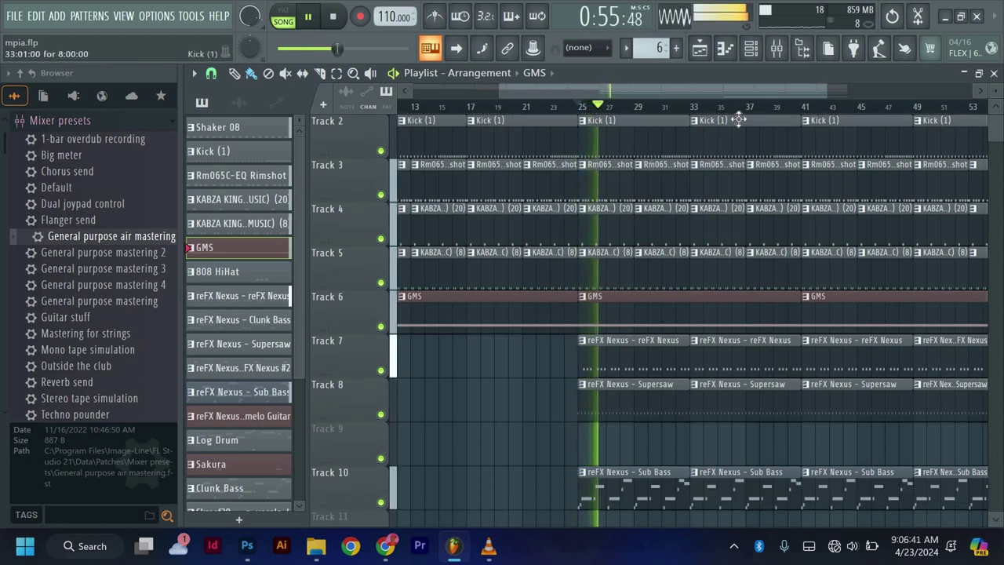
key(space)
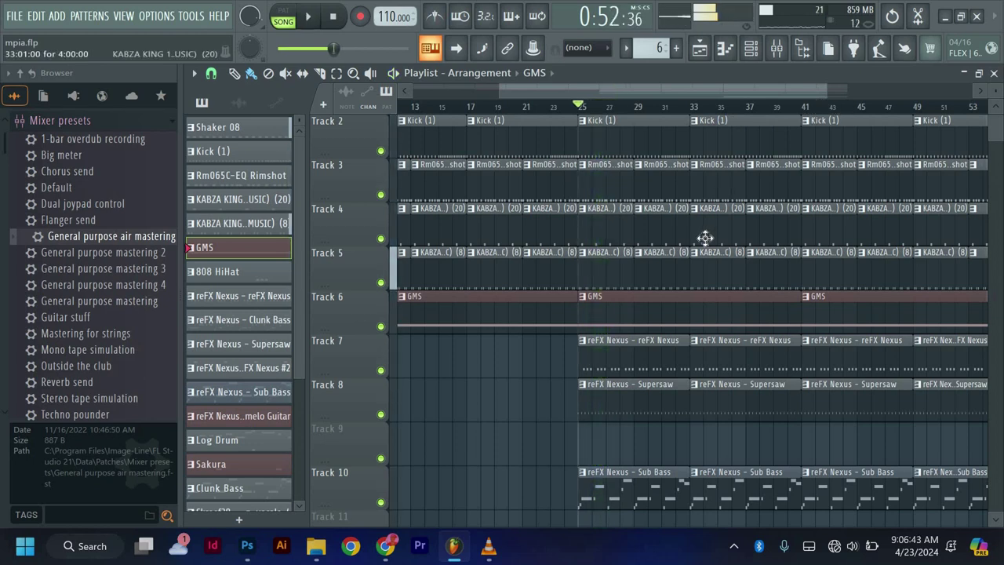
scroll(704, 237, down, 2)
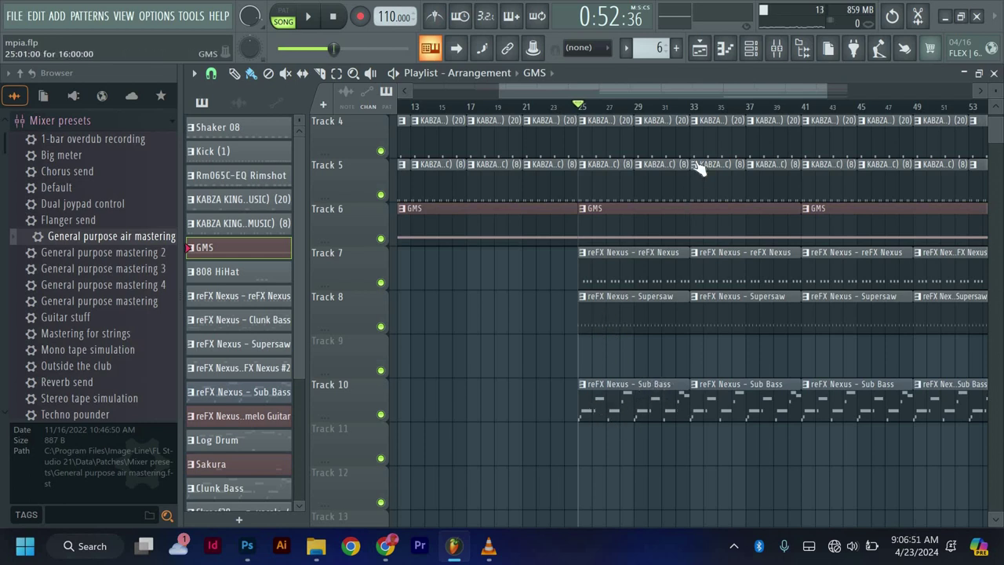
key(space)
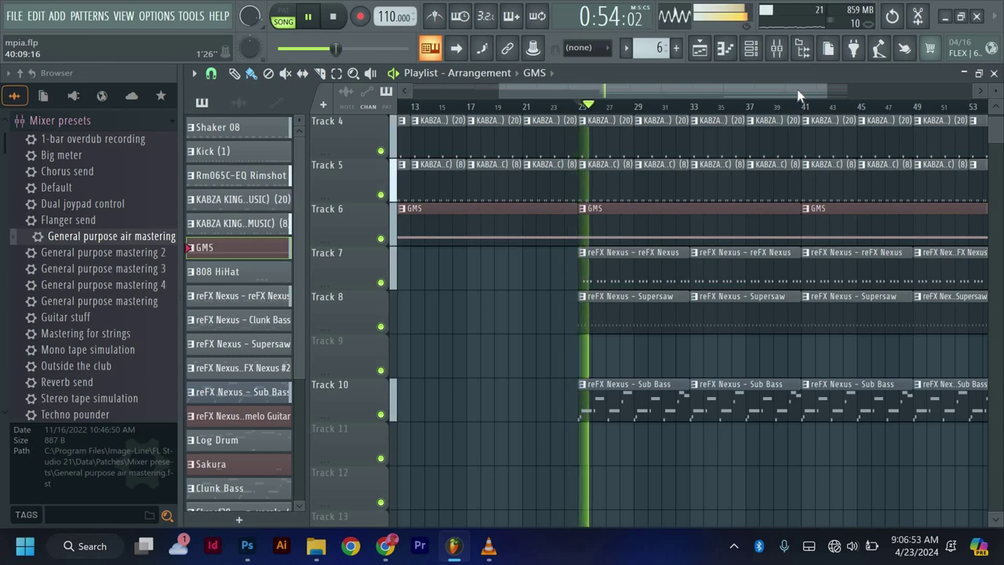
drag(797, 89, 837, 90)
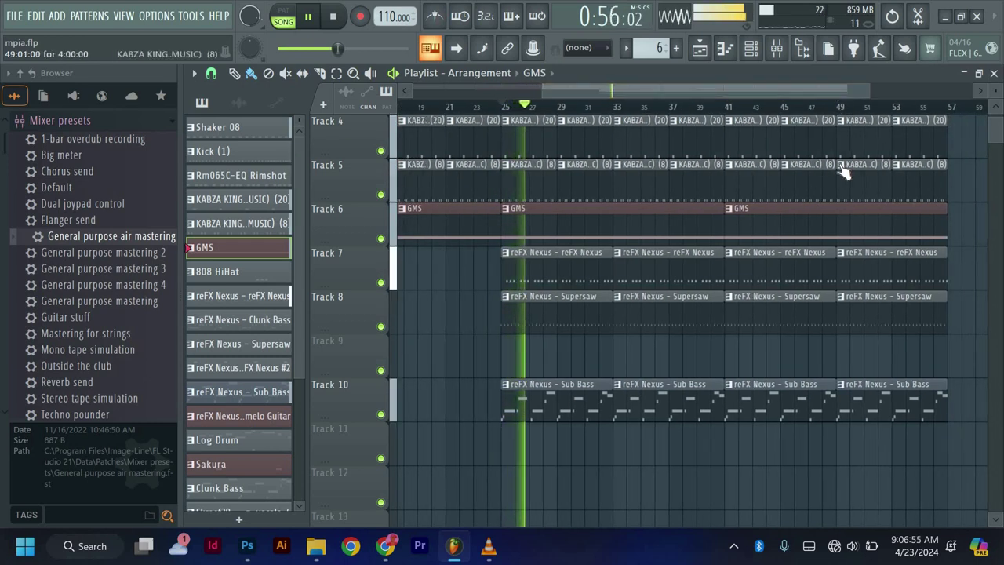
scroll(843, 171, down, 2)
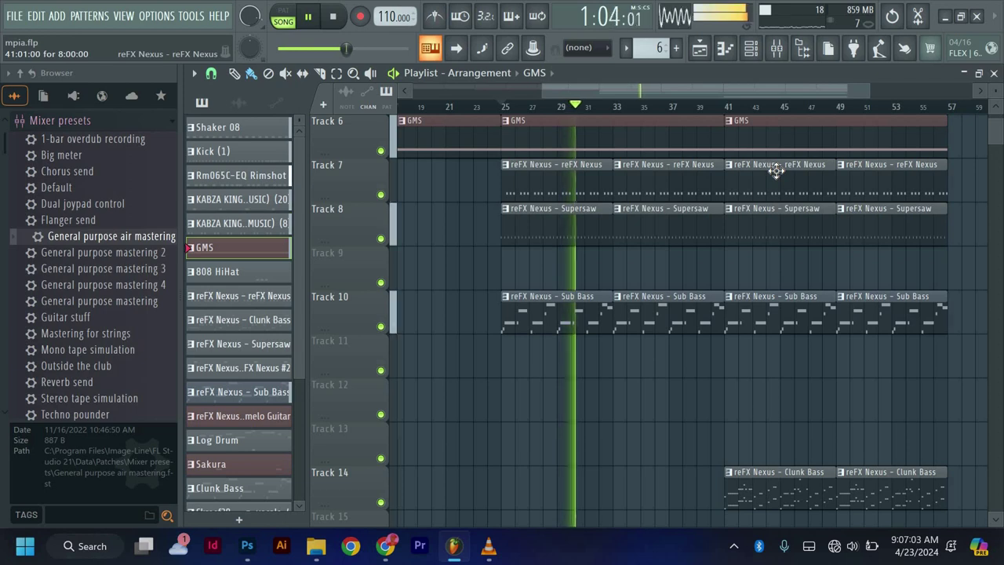
Step: Review the playlist tracks during playback, stop it, and place the playhead at bar 41
scroll(775, 171, up, 5)
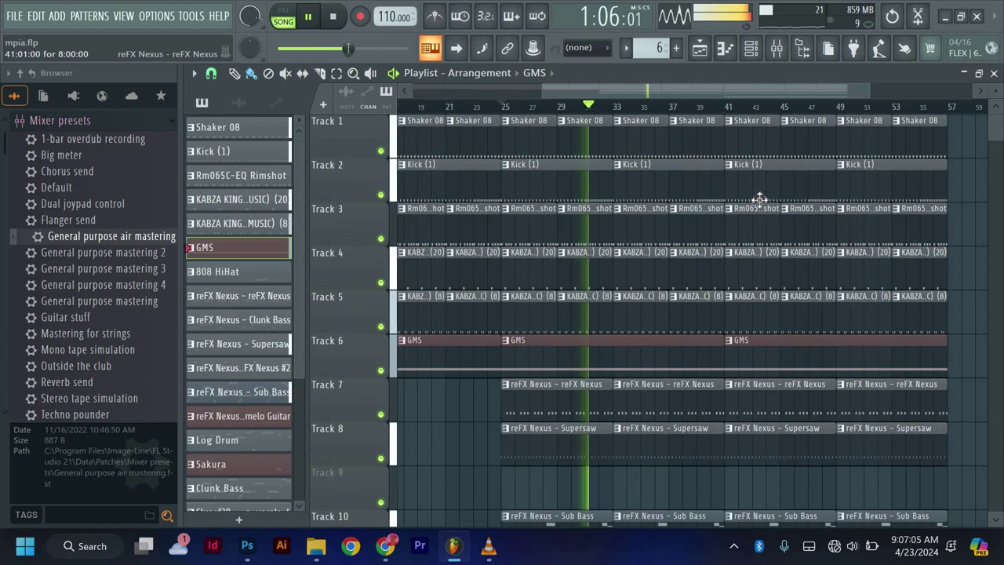
scroll(759, 199, down, 1)
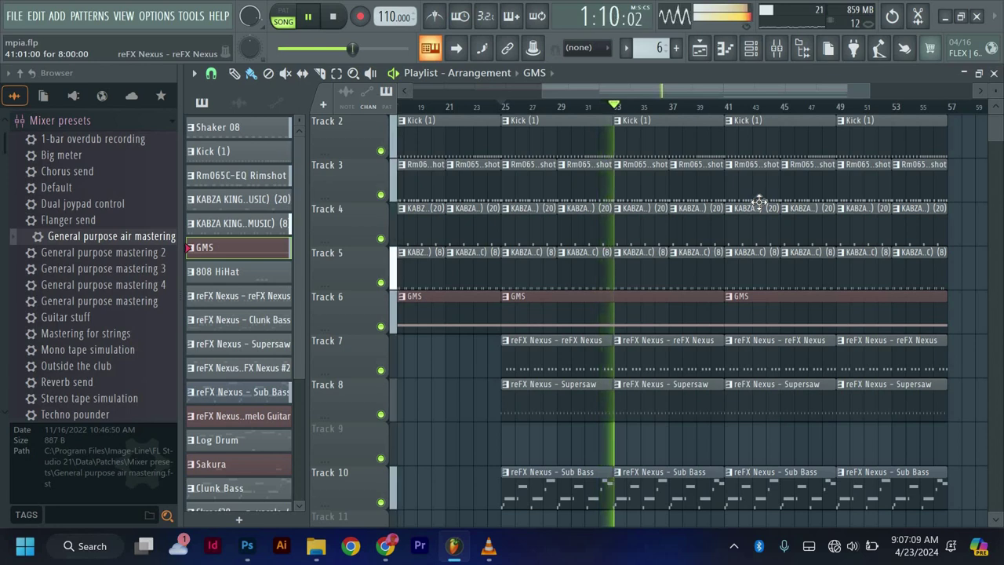
key(space)
scroll(757, 188, down, 2)
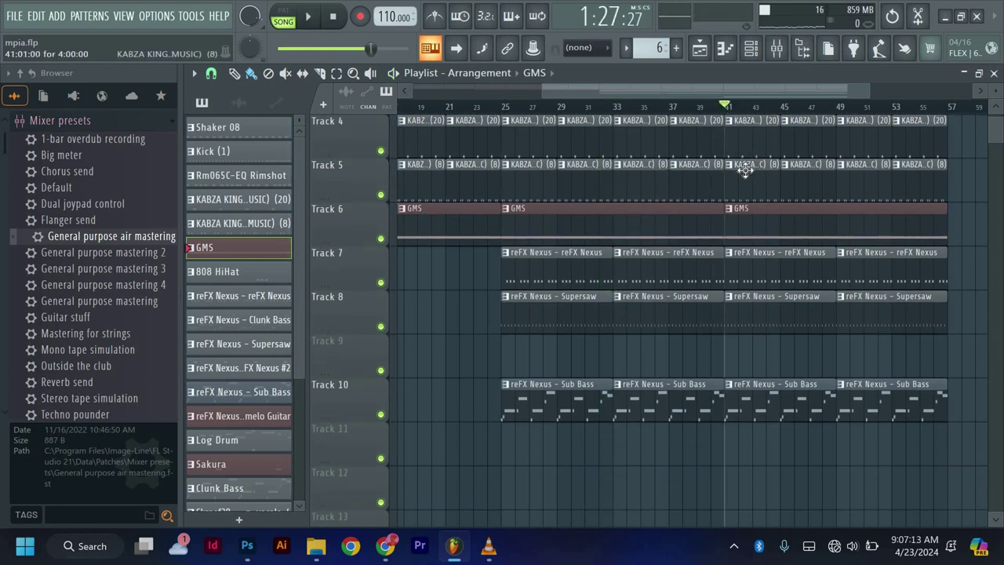
Step: Play the arrangement from bar 41, where the Clunk Bass pattern joins on Track 14, stop it, and review the whole arrangement
scroll(744, 172, down, 3)
key(space)
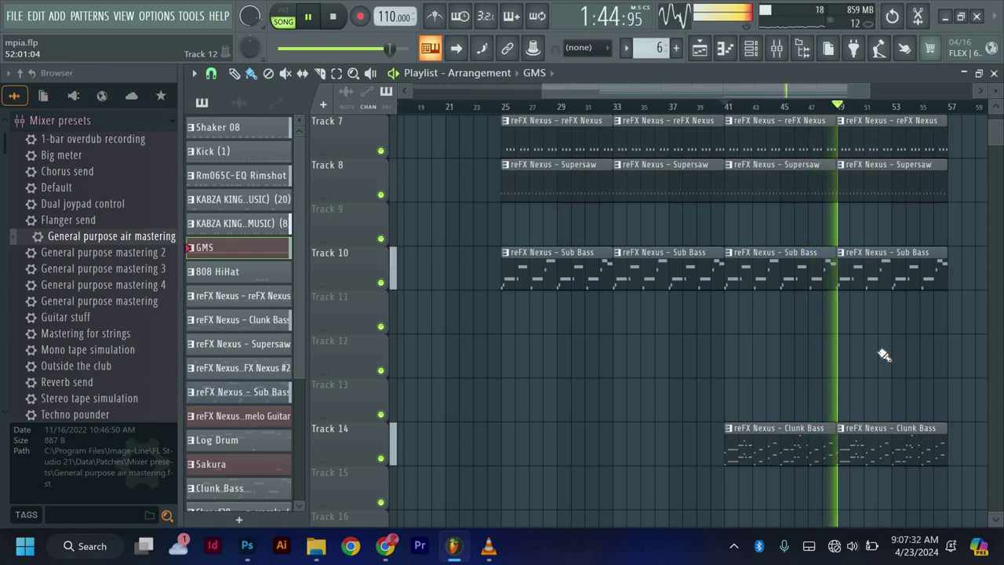
key(space)
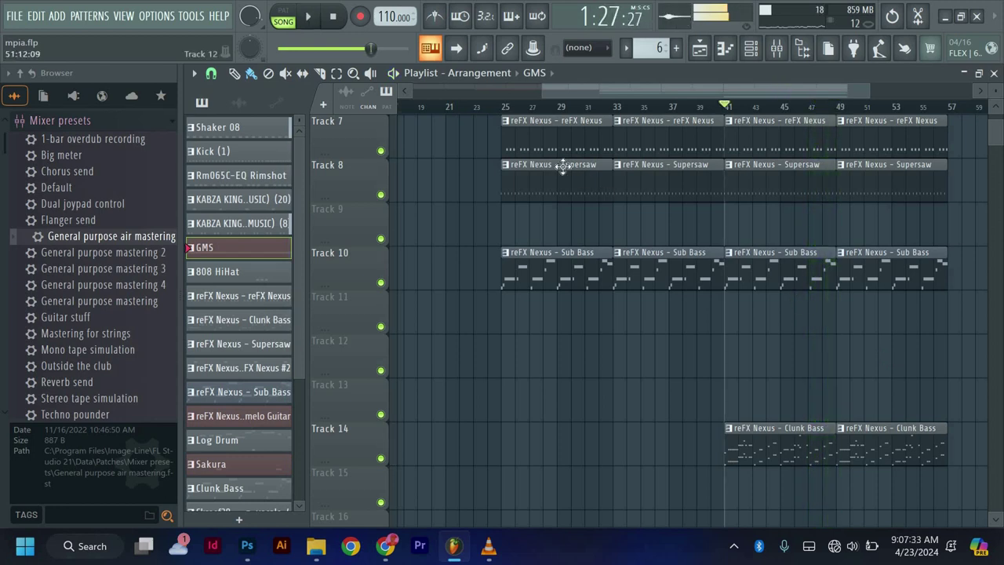
drag(541, 90, 412, 91)
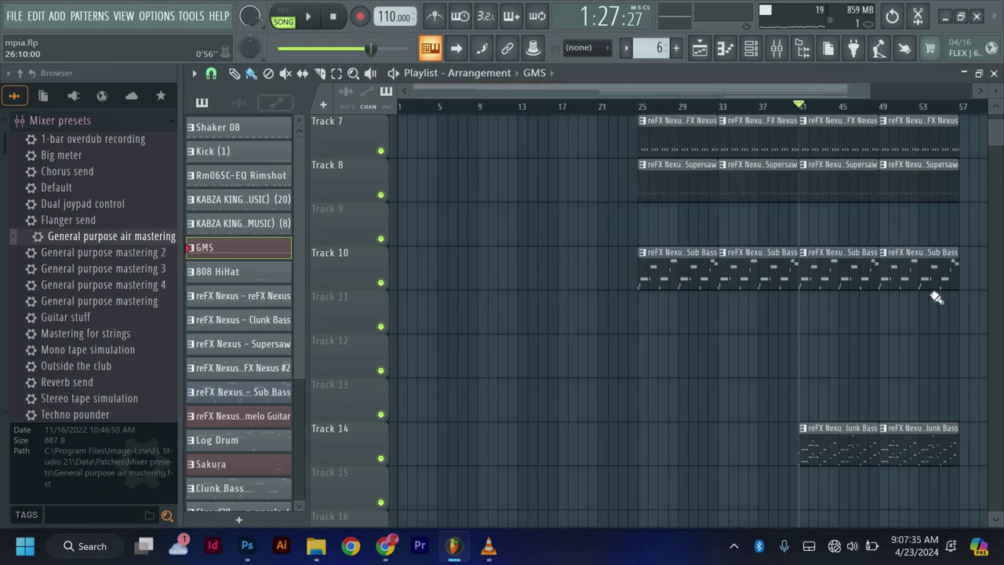
scroll(930, 291, up, 3)
scroll(1000, 141, up, 1)
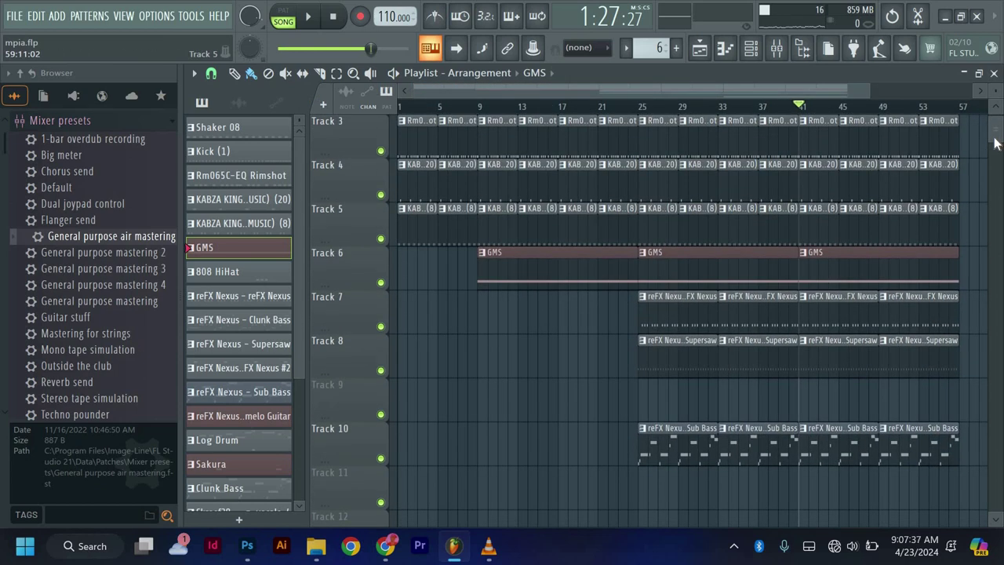
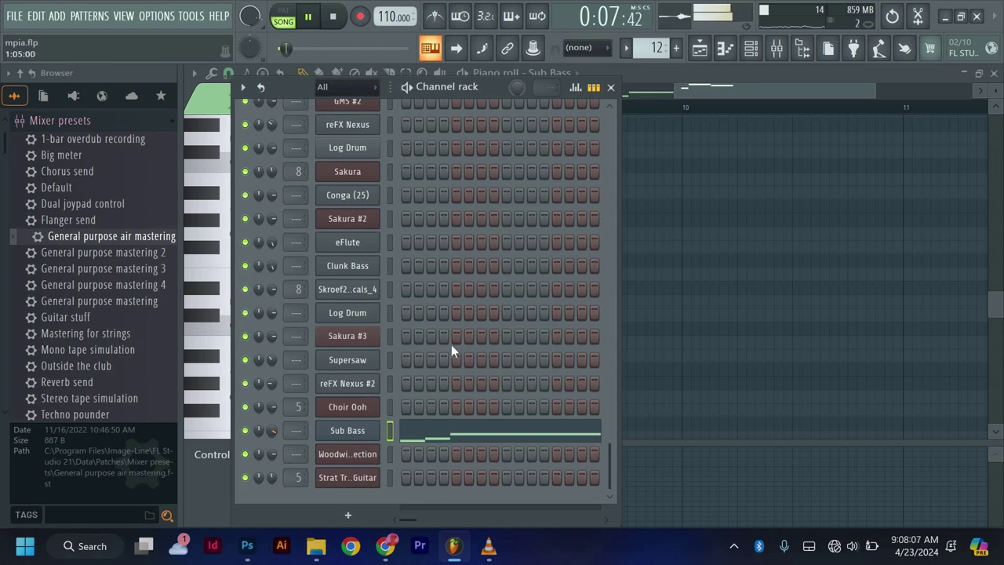
Step: Look through the channel rack during playback and return to the first tracks of the playlist
scroll(451, 349, up, 3)
scroll(451, 349, down, 3)
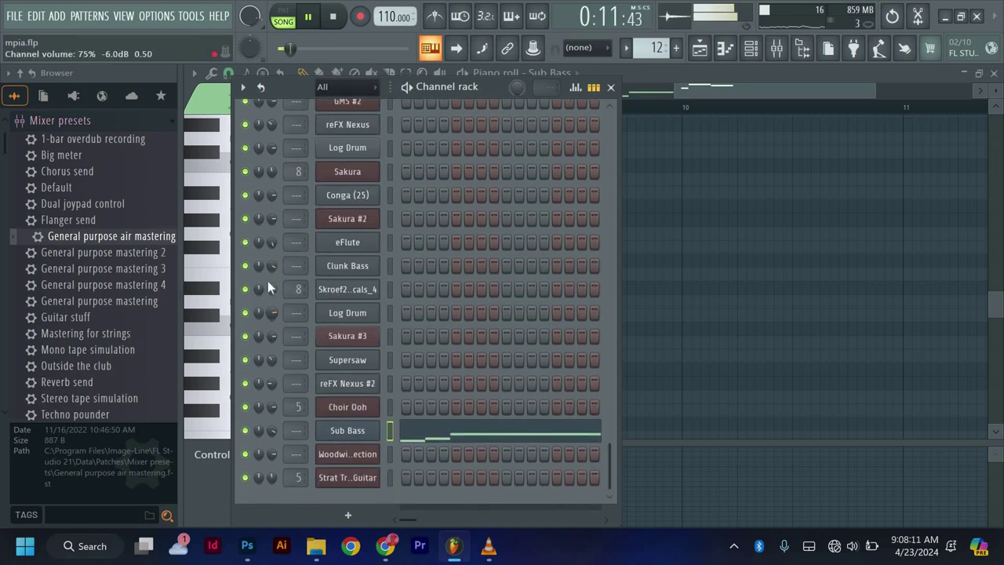
click(700, 54)
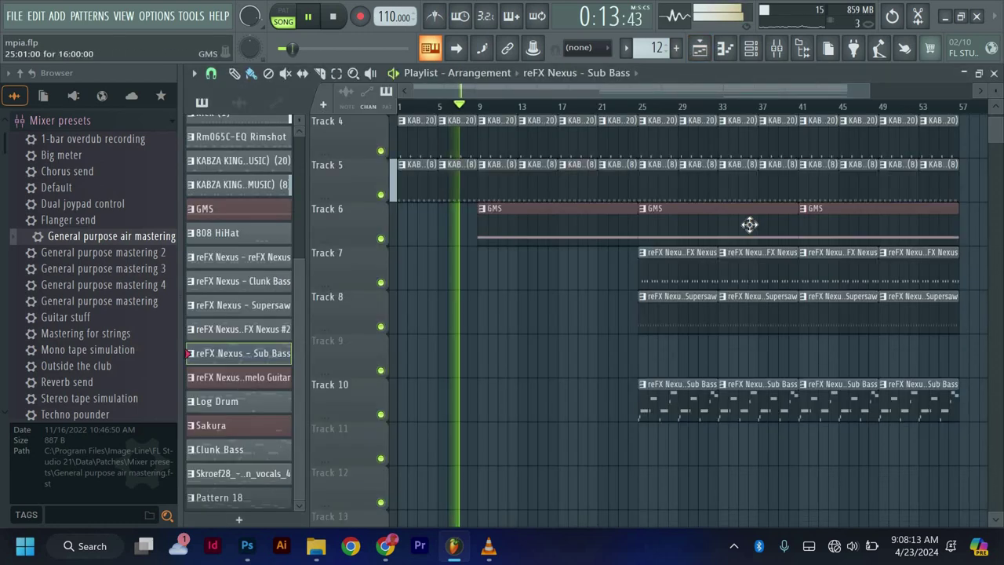
scroll(748, 224, up, 4)
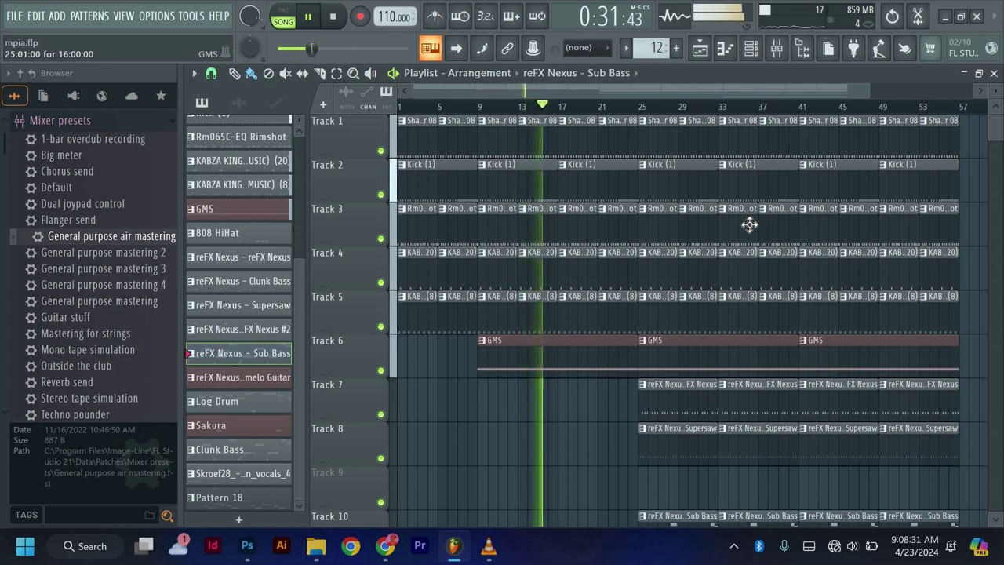
Step: Collapse the Mixer presets folder and the AmaPiano presets folder in the browser
scroll(87, 177, up, 3)
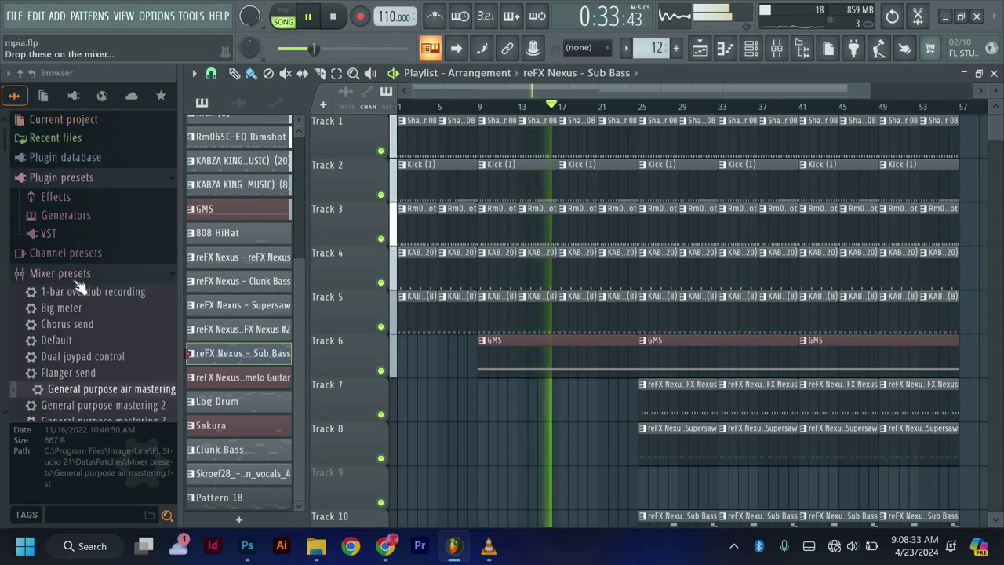
click(62, 266)
scroll(137, 288, down, 10)
scroll(137, 291, down, 5)
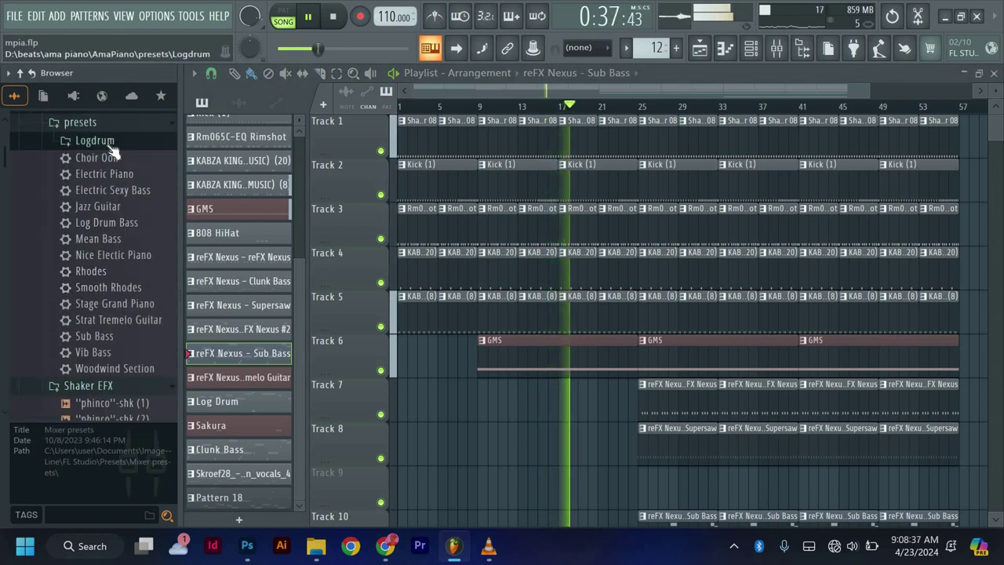
scroll(116, 141, up, 3)
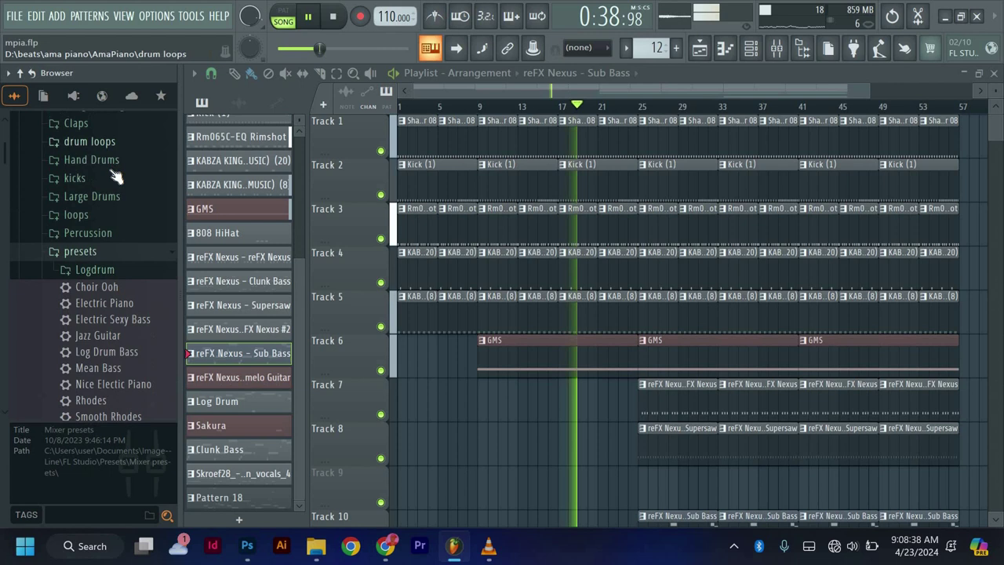
click(118, 259)
Step: Find the Ice Crash sample in the pianoo folder and place it on Track 9 at bar 21, with its peak at bar 25
scroll(113, 263, down, 20)
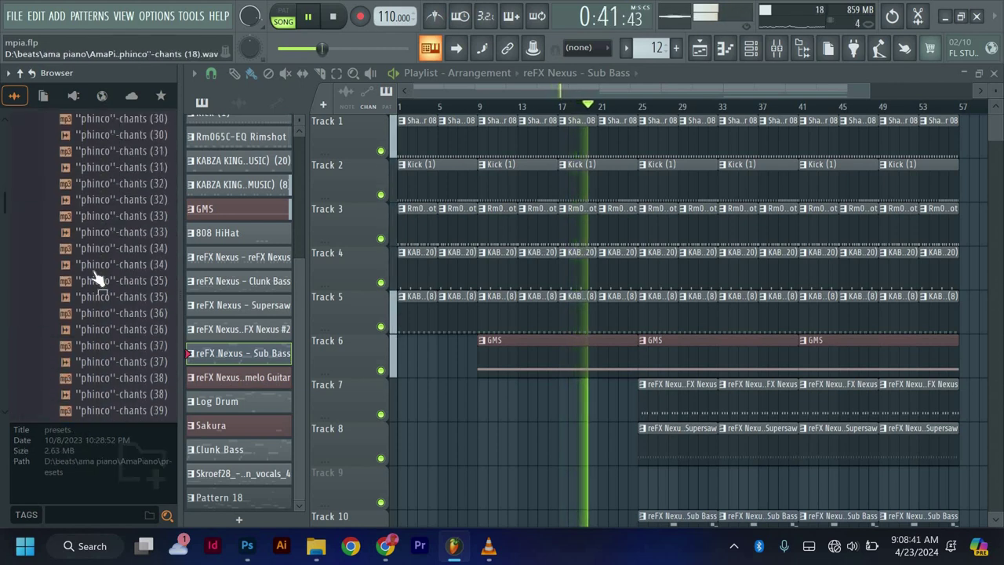
scroll(102, 284, down, 15)
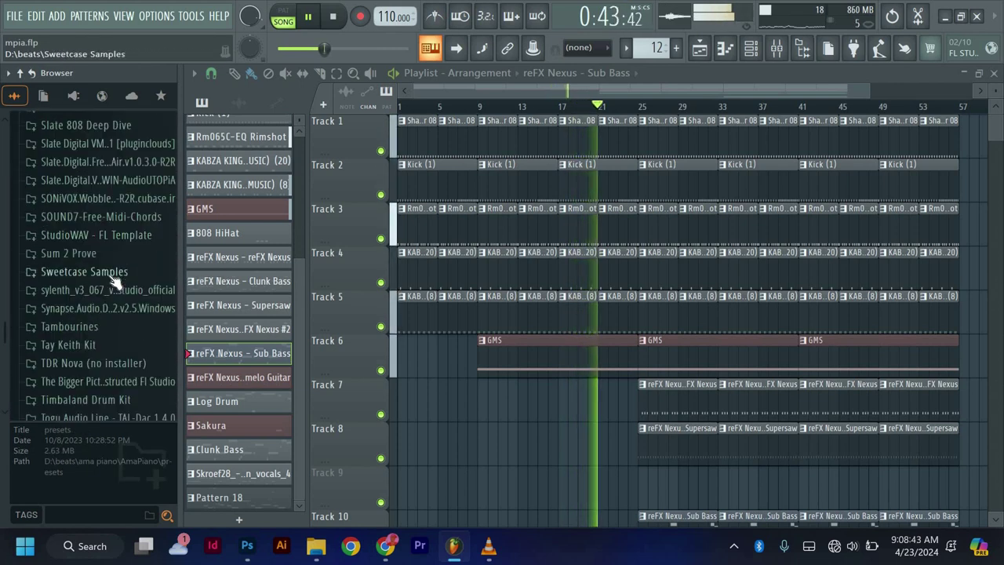
scroll(109, 275, down, 5)
scroll(110, 274, up, 10)
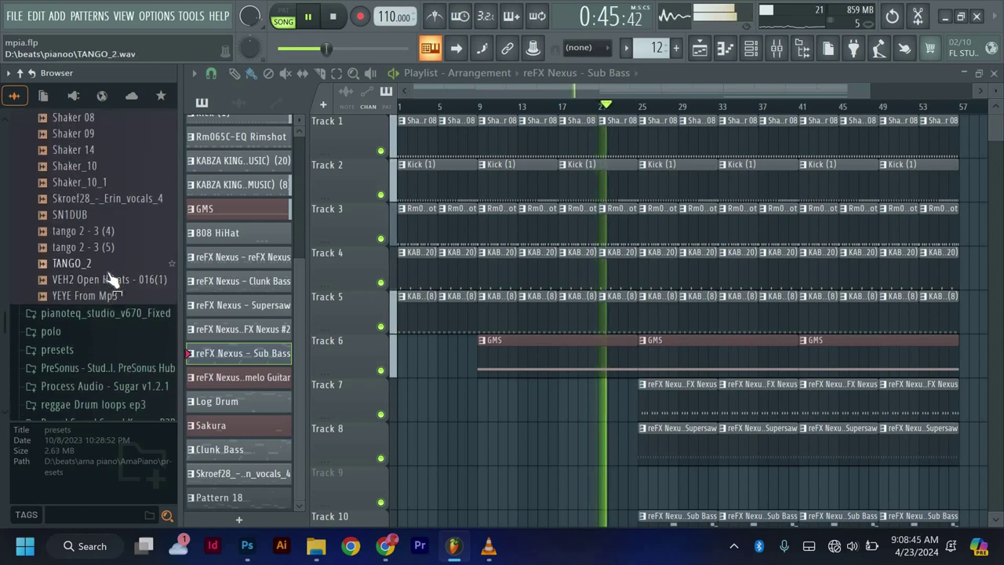
click(109, 265)
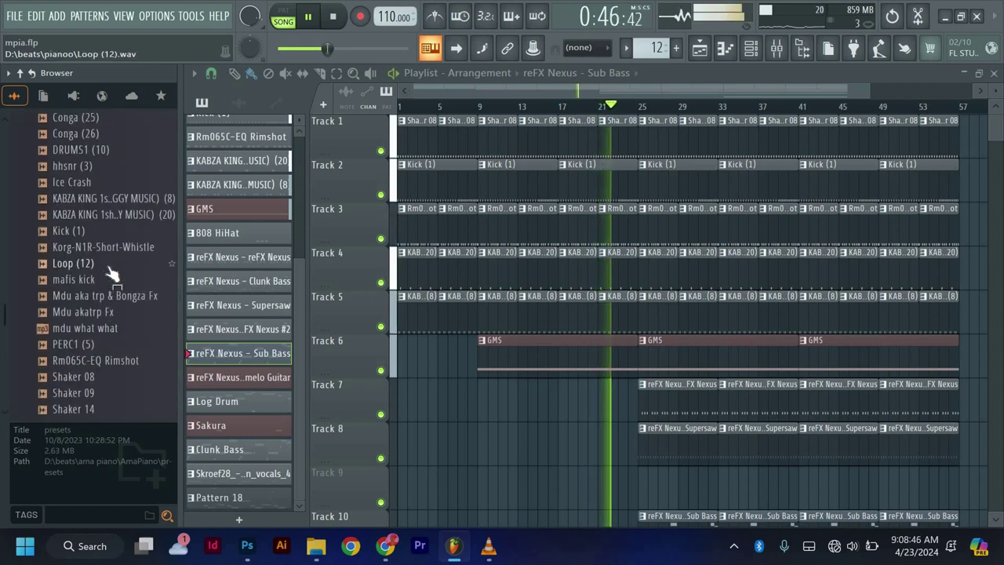
click(74, 182)
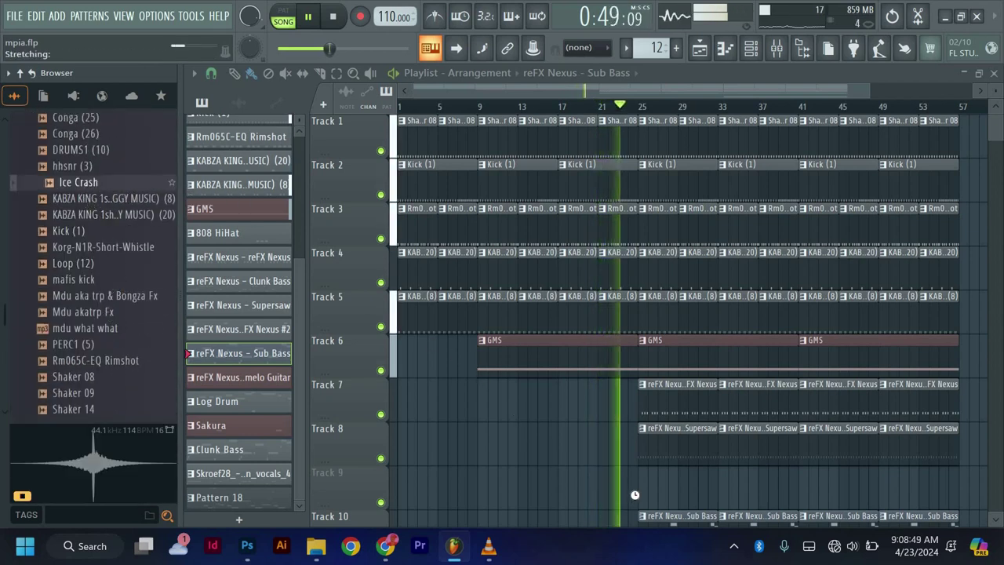
drag(641, 490, 651, 416)
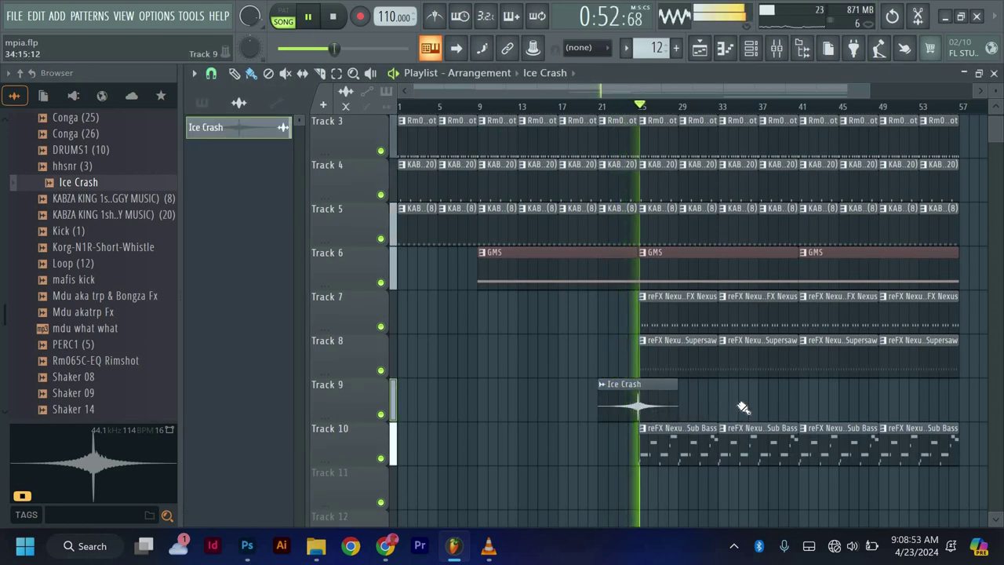
Step: Set the Ice Crash channel volume to 38% and replay the arrangement from about bar 22
double_click(573, 264)
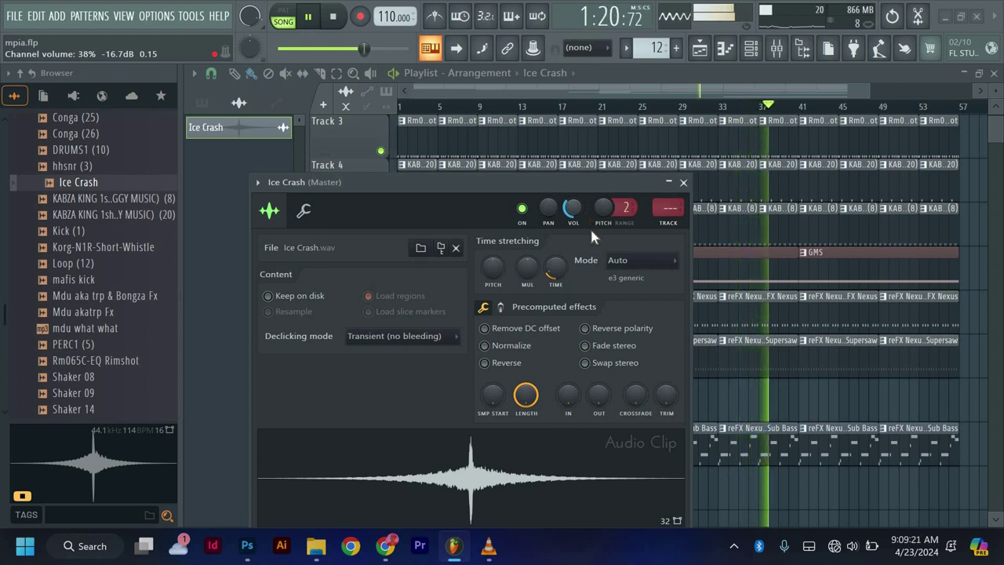
click(609, 107)
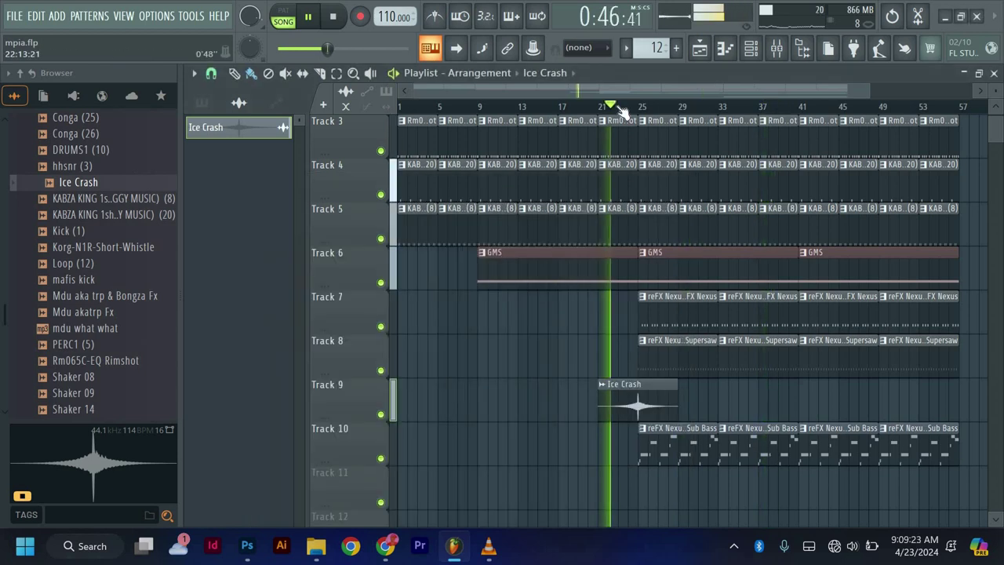